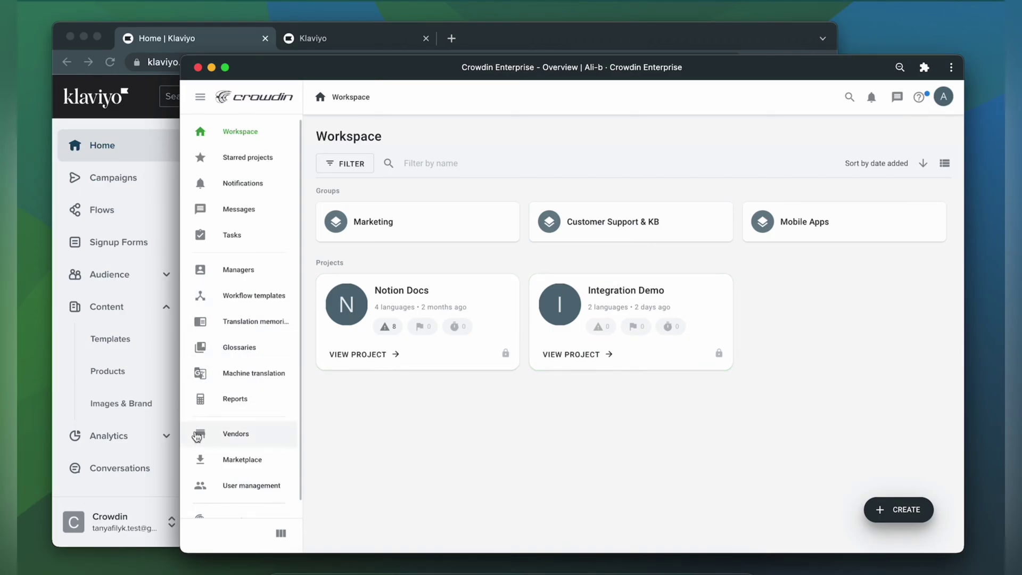
# - Install the Klaviyo app from the Crowdin Enterprise marketplace
pyautogui.click(224, 465)
pyautogui.write('kla')
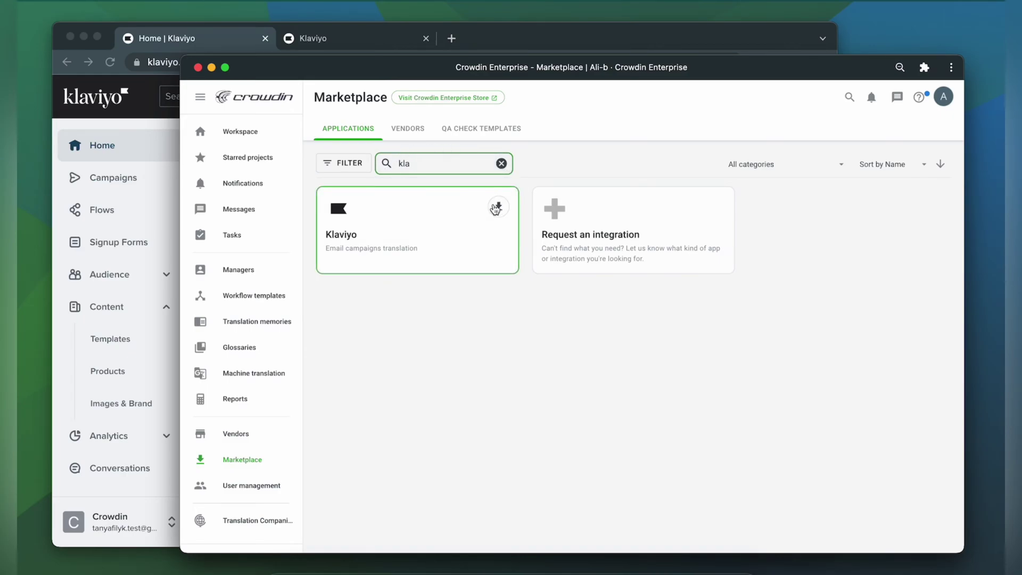
pyautogui.click(498, 206)
pyautogui.click(477, 464)
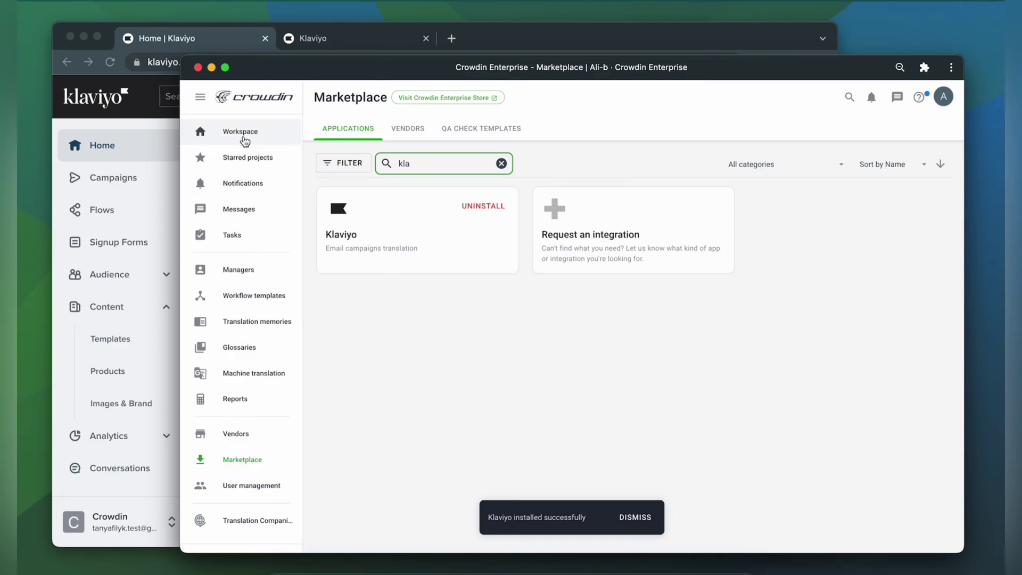
# - Open the Klaviyo integration from the Integration Demo project's integrations
pyautogui.click(241, 135)
pyautogui.click(637, 306)
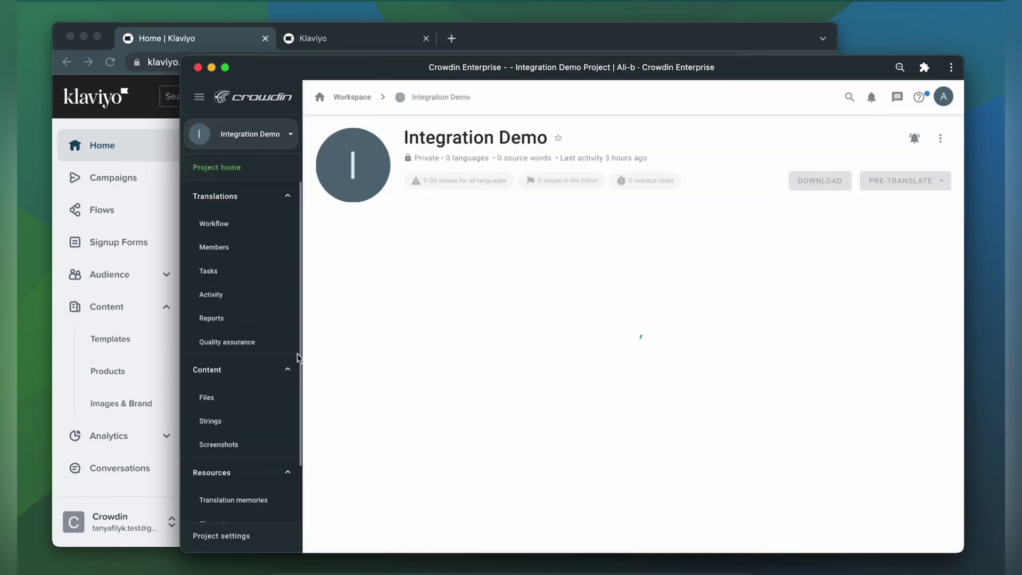
pyautogui.scroll(-2, 258, 408)
pyautogui.click(238, 510)
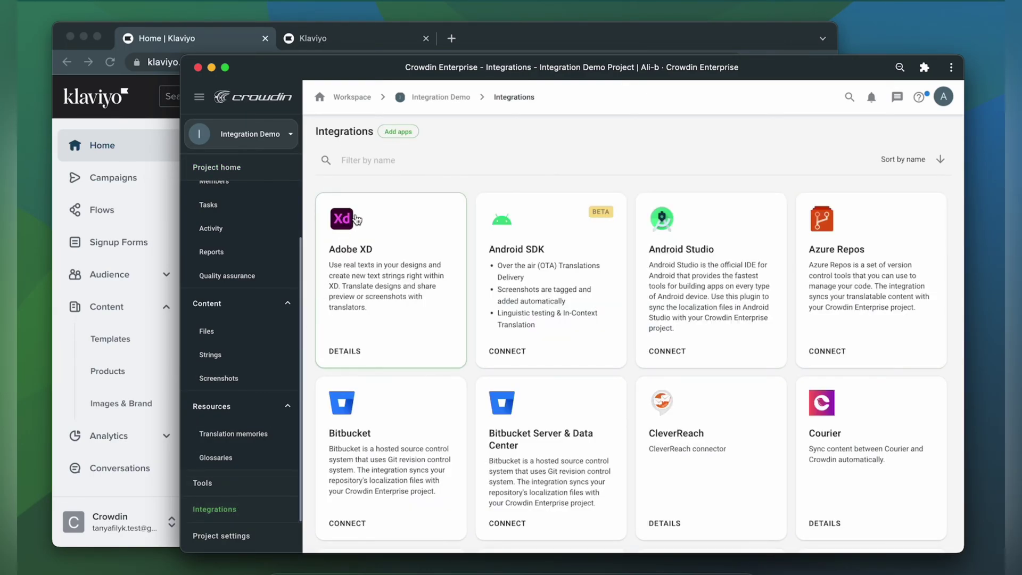
pyautogui.click(389, 161)
pyautogui.write('kla')
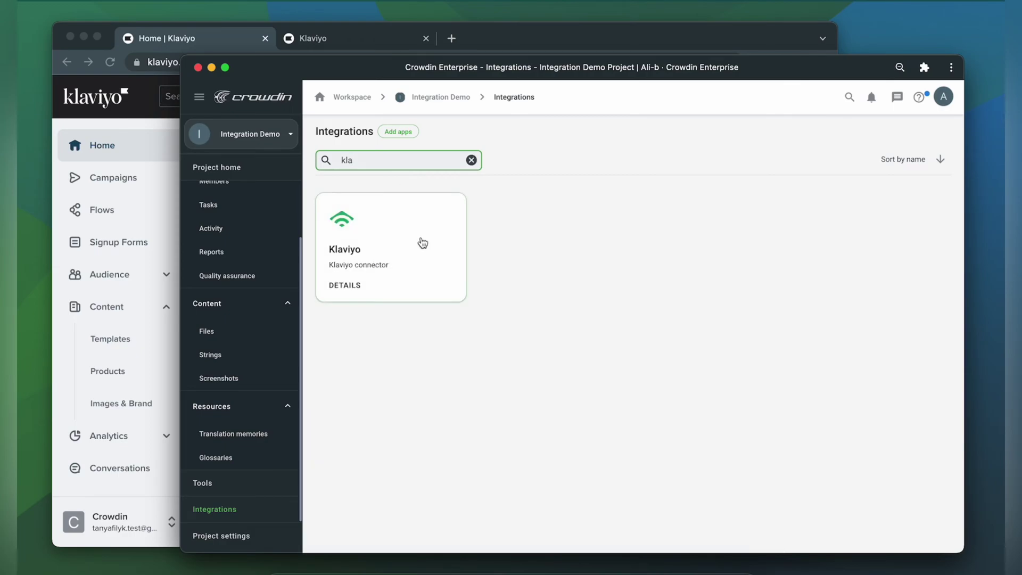
pyautogui.click(421, 240)
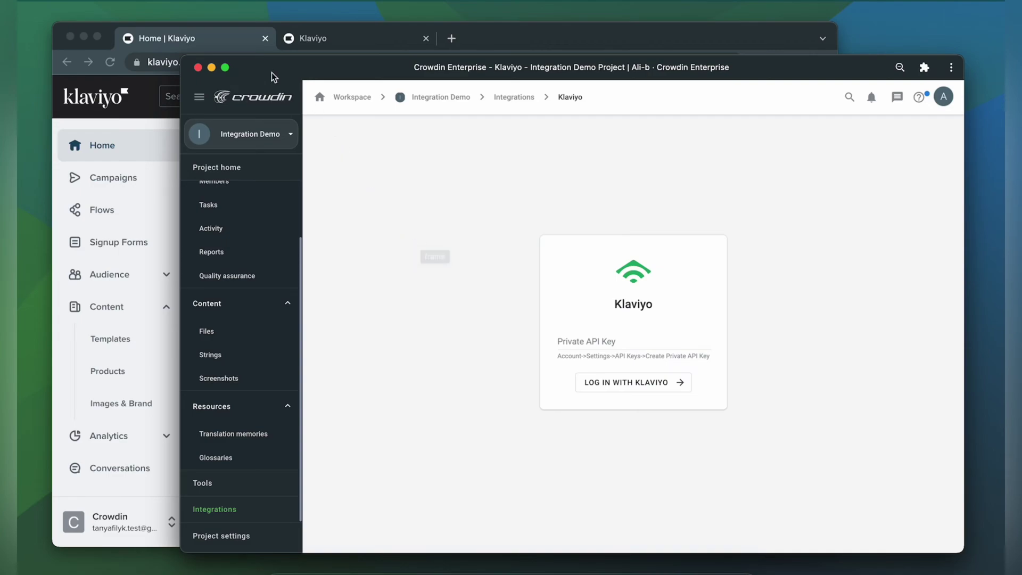
# - Create a Klaviyo private API key named 'Test' with Full Access to Templates
pyautogui.click(216, 37)
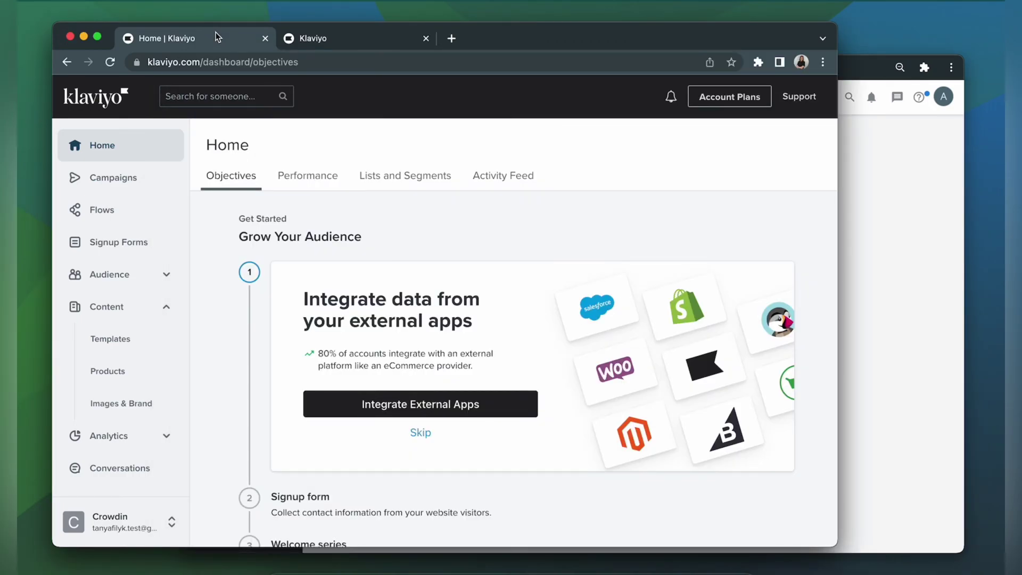
pyautogui.click(120, 521)
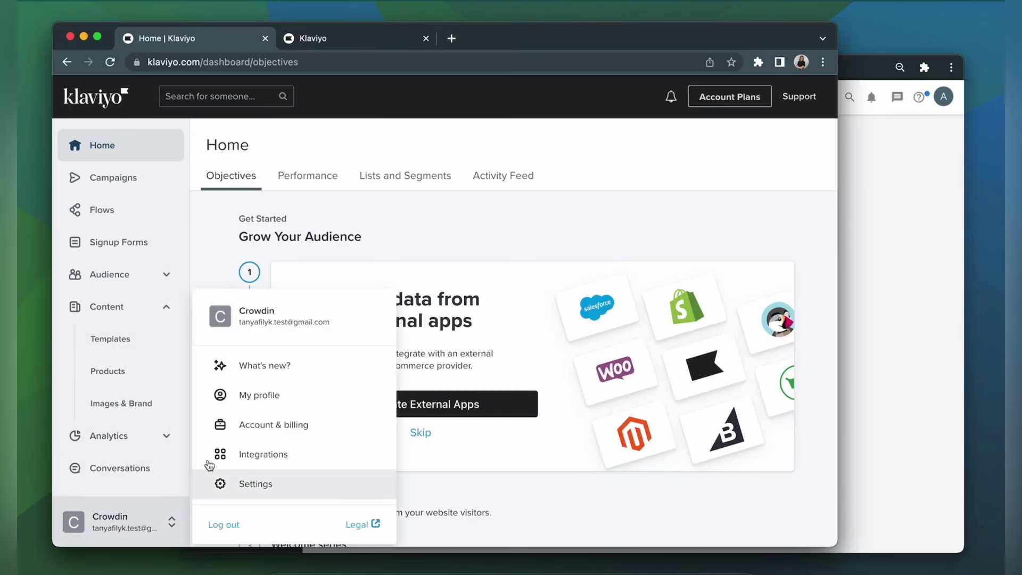
pyautogui.click(271, 483)
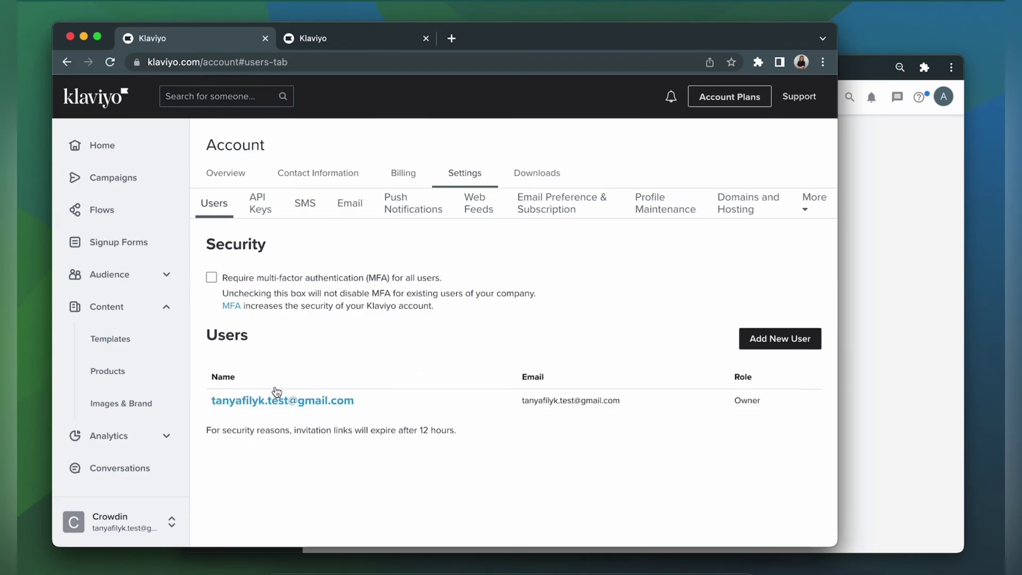
pyautogui.click(259, 203)
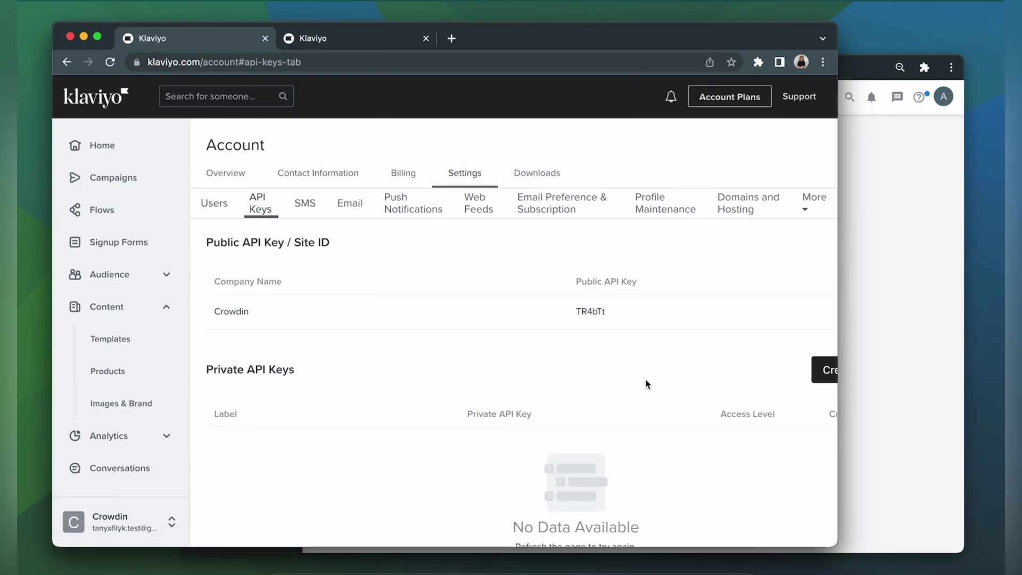
pyautogui.hscroll(5, 647, 385)
pyautogui.click(599, 377)
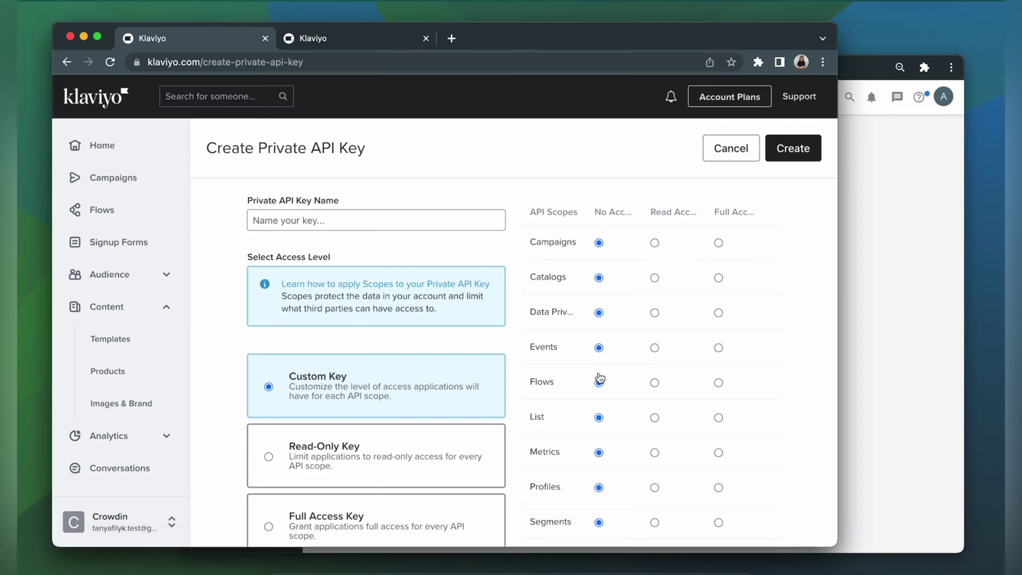
pyautogui.click(322, 222)
pyautogui.write('Test')
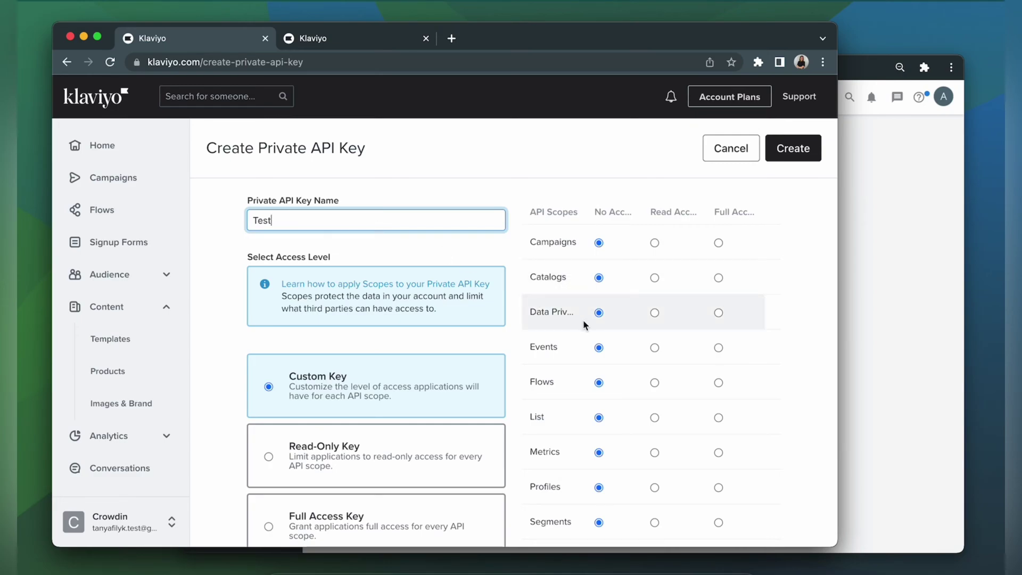
pyautogui.scroll(-3, 672, 336)
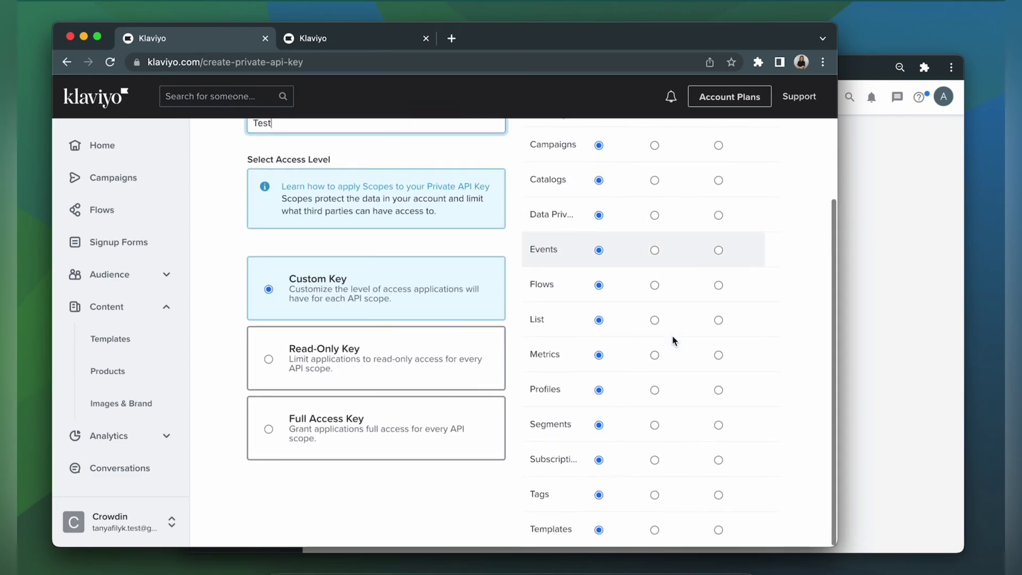
pyautogui.click(720, 531)
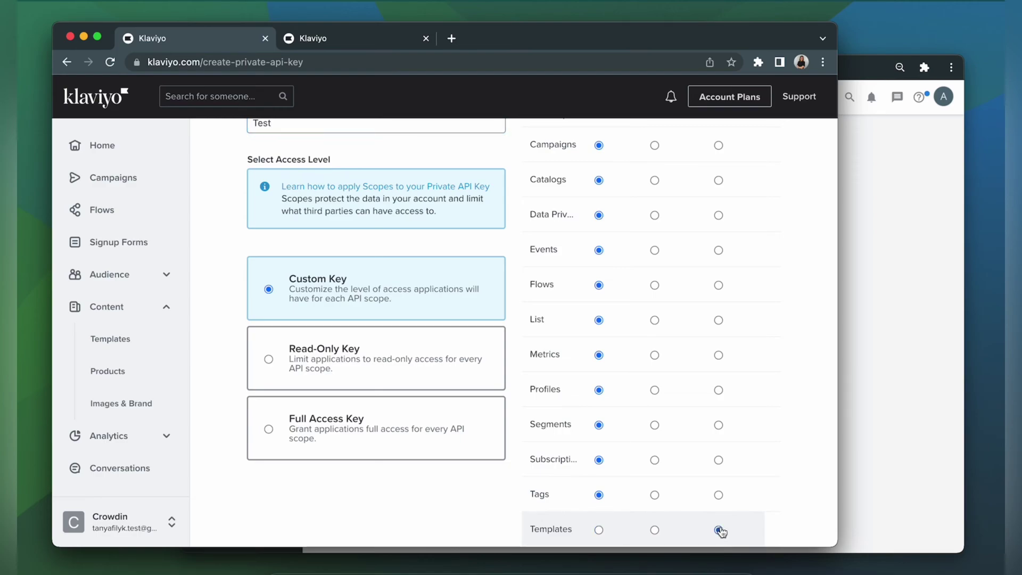
pyautogui.scroll(3, 718, 530)
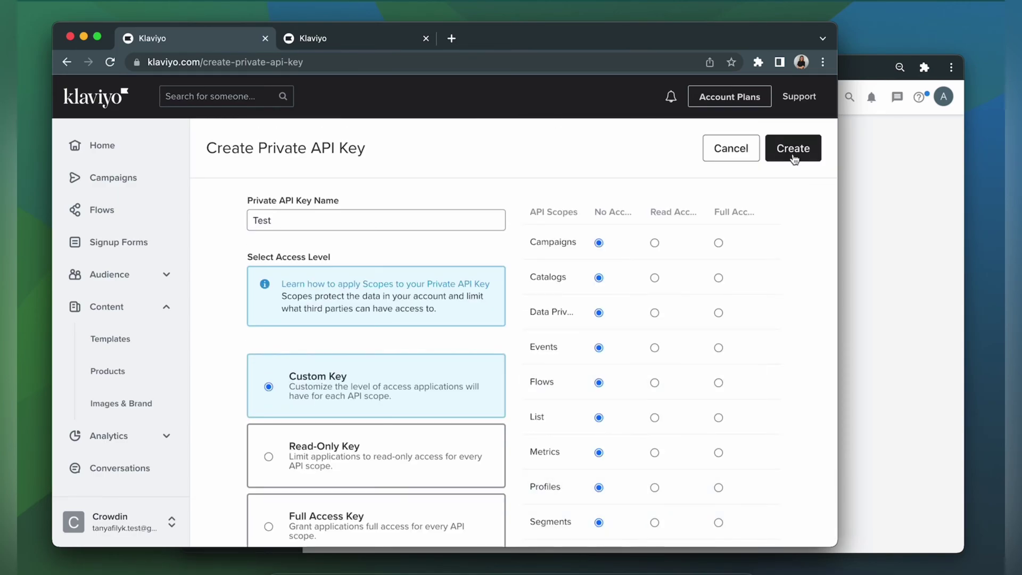
pyautogui.click(791, 150)
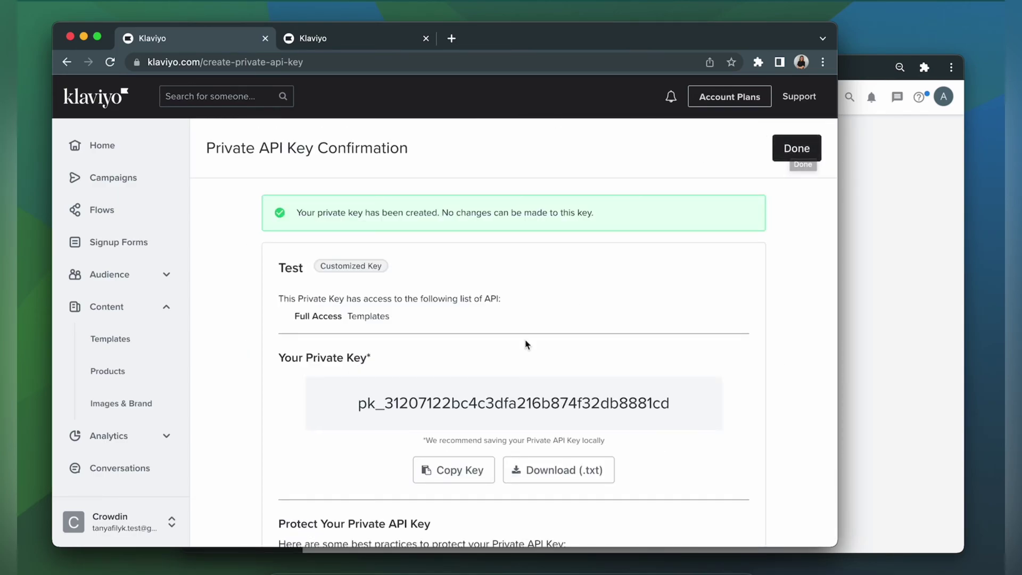
# - Log in to the Crowdin Klaviyo integration with the copied private API key
pyautogui.click(453, 470)
pyautogui.click(874, 330)
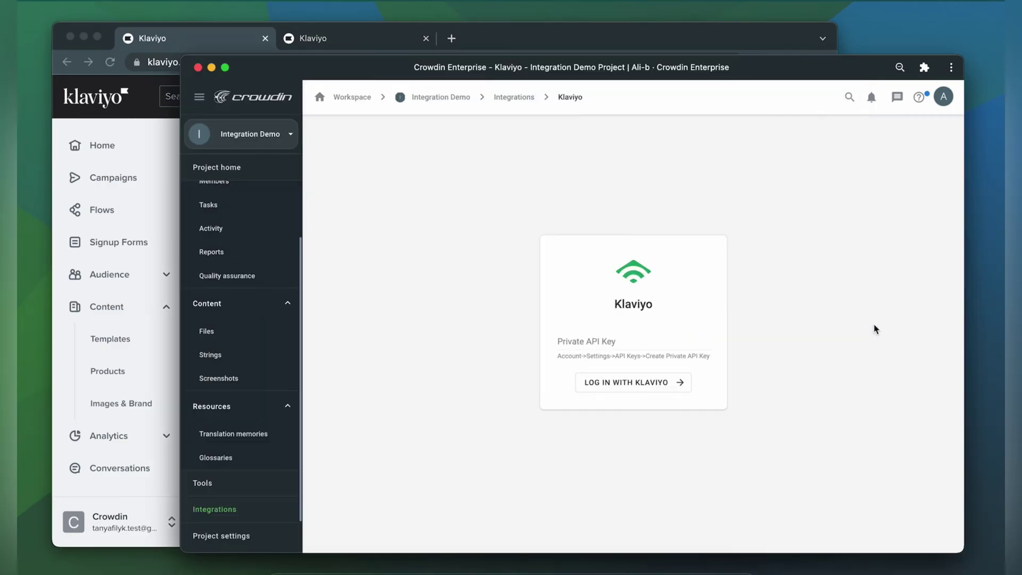
pyautogui.click(599, 339)
pyautogui.press('super+v')
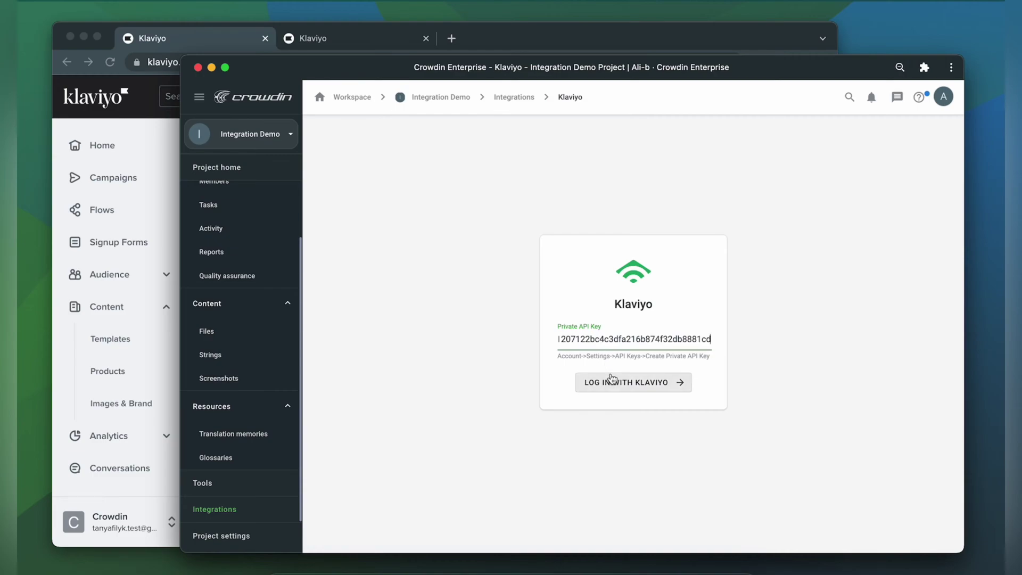
pyautogui.click(623, 388)
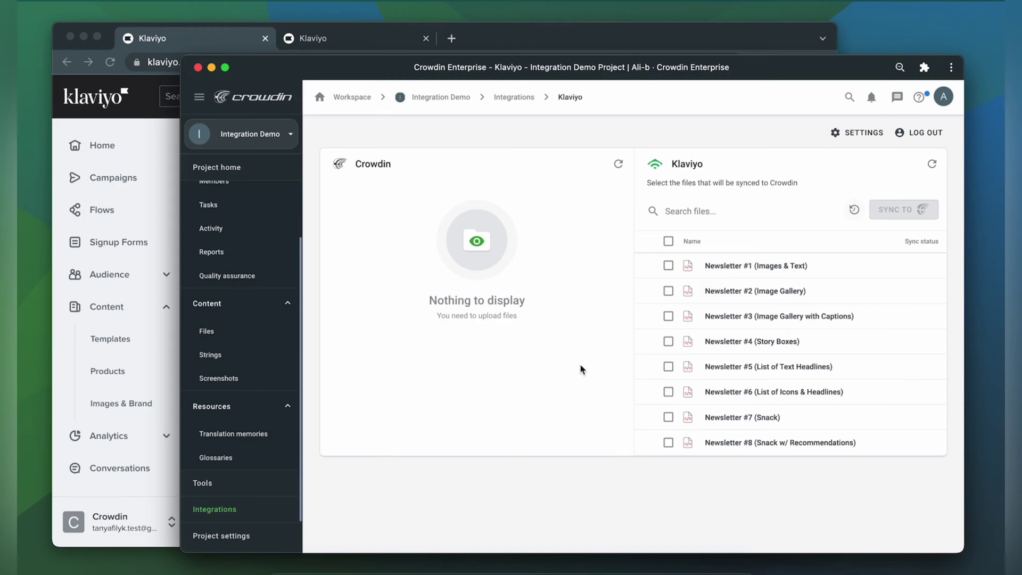
# - Sync Newsletter #7 and #8 into Crowdin and expand Newsletter #8's translations
pyautogui.click(668, 443)
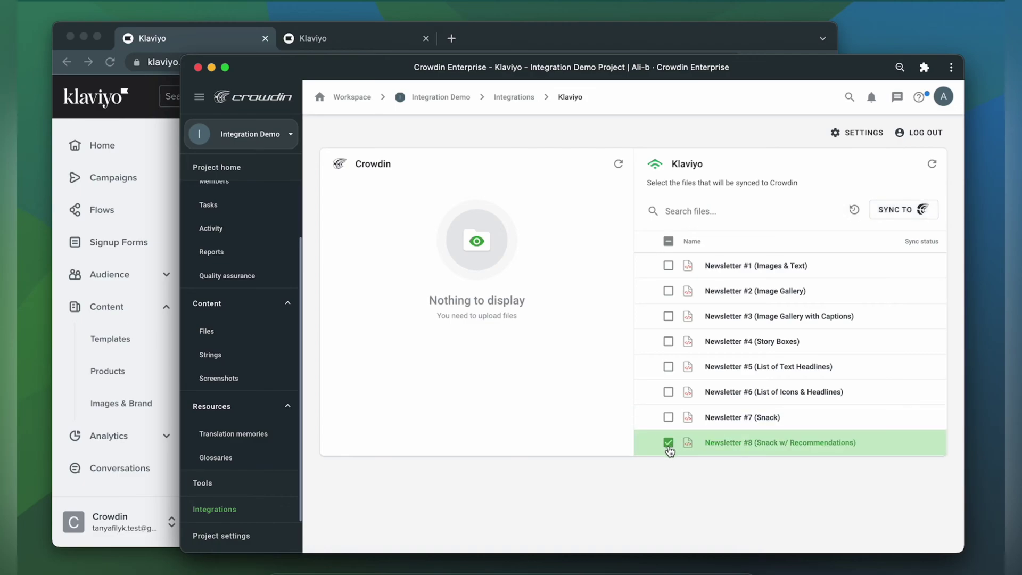
pyautogui.click(668, 418)
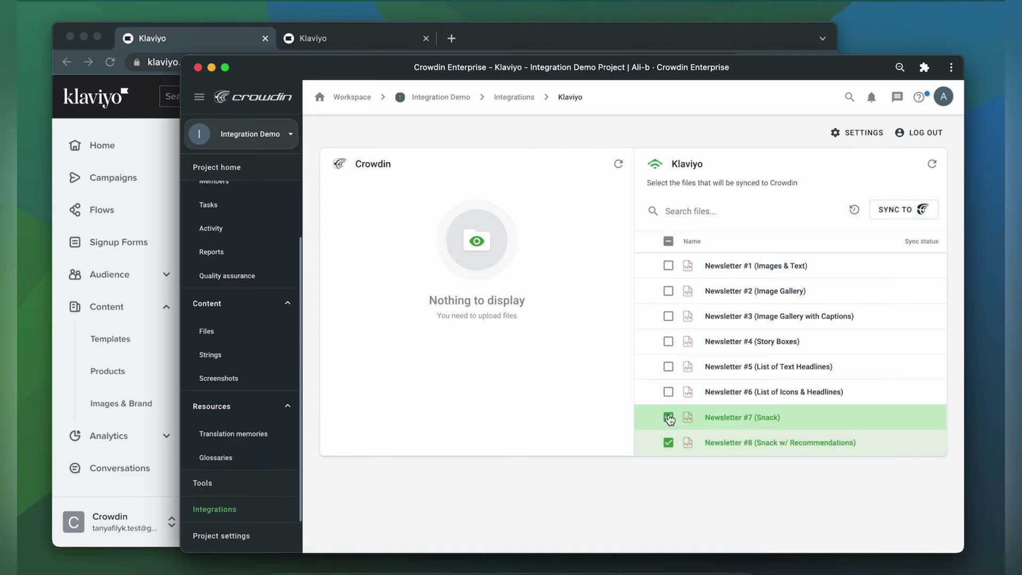
pyautogui.click(907, 213)
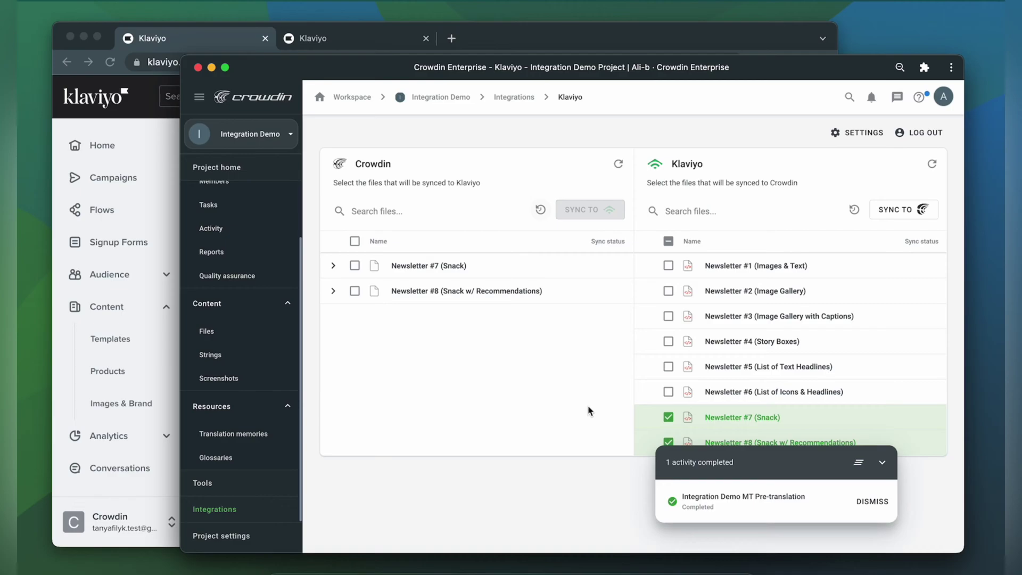
pyautogui.click(333, 290)
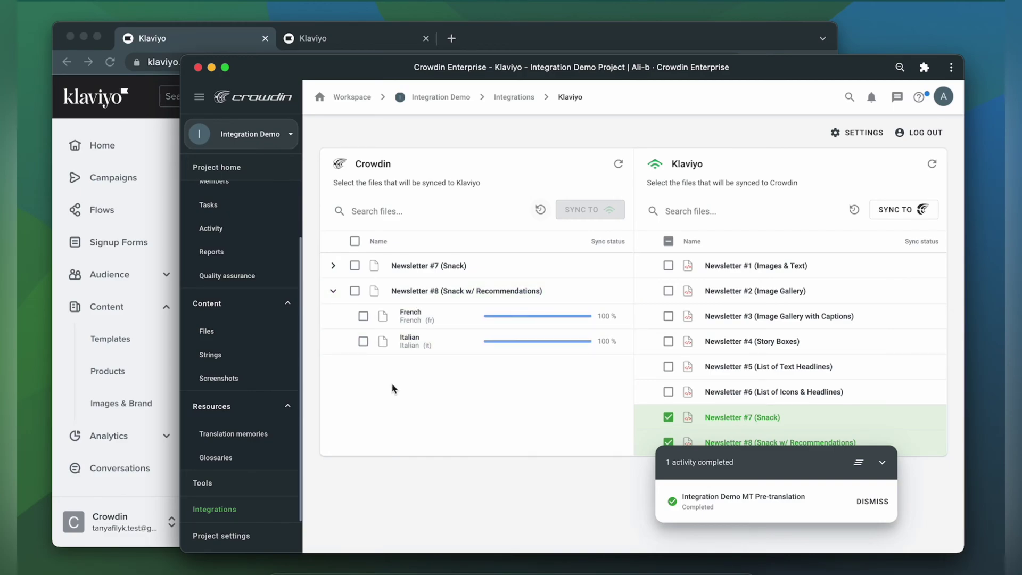
pyautogui.click(254, 170)
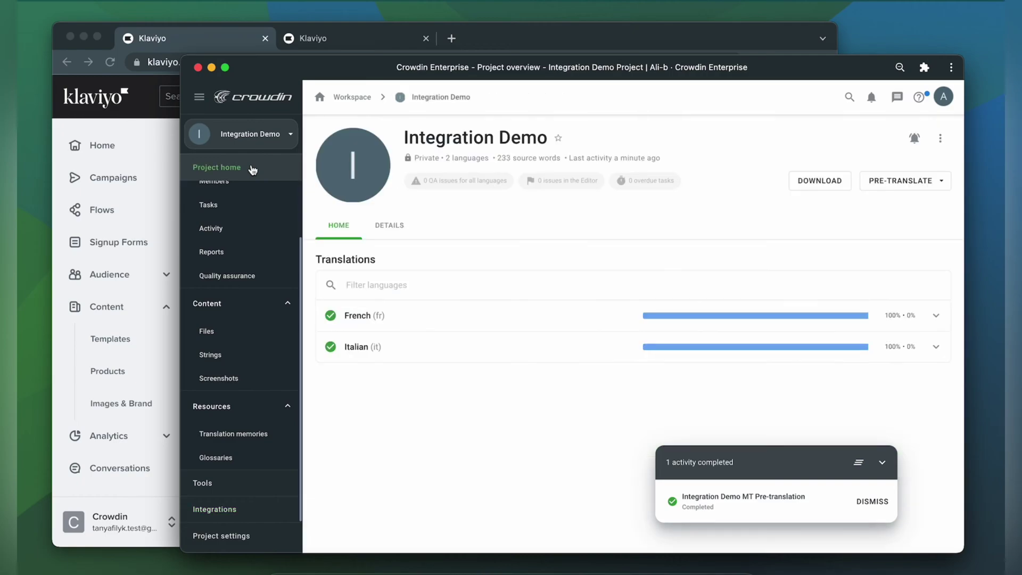
pyautogui.click(422, 324)
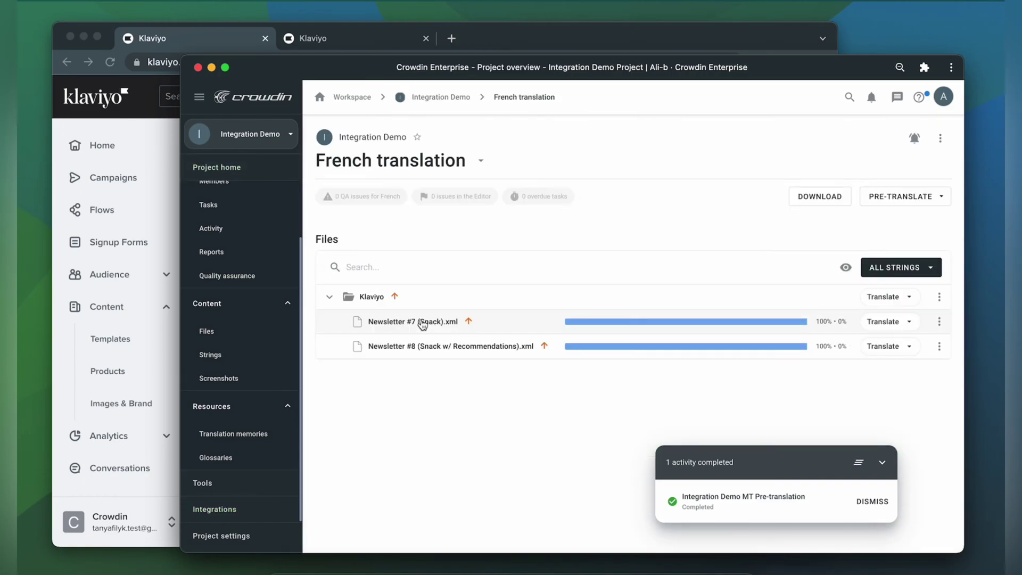
pyautogui.click(428, 345)
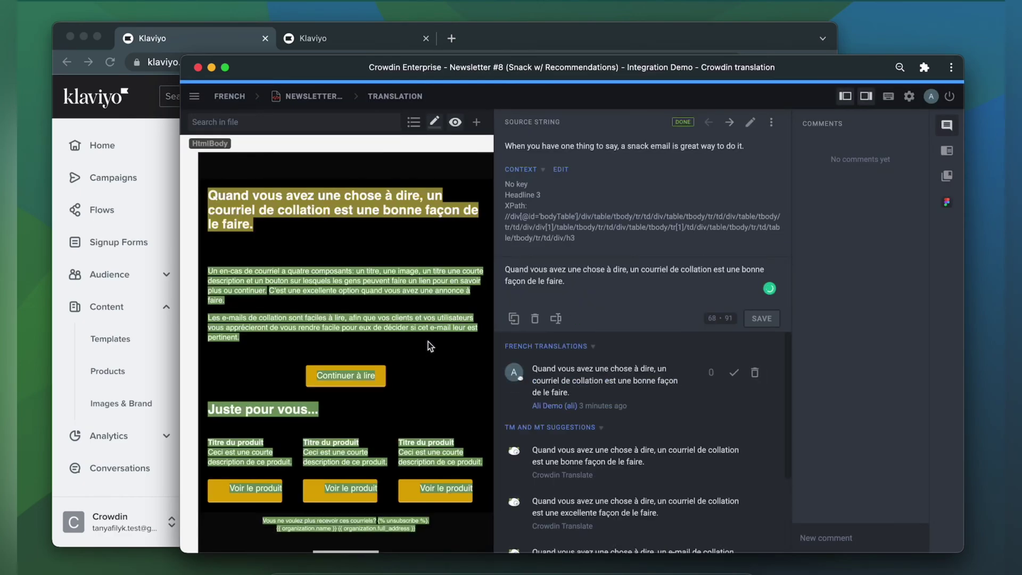
pyautogui.scroll(-2, 305, 436)
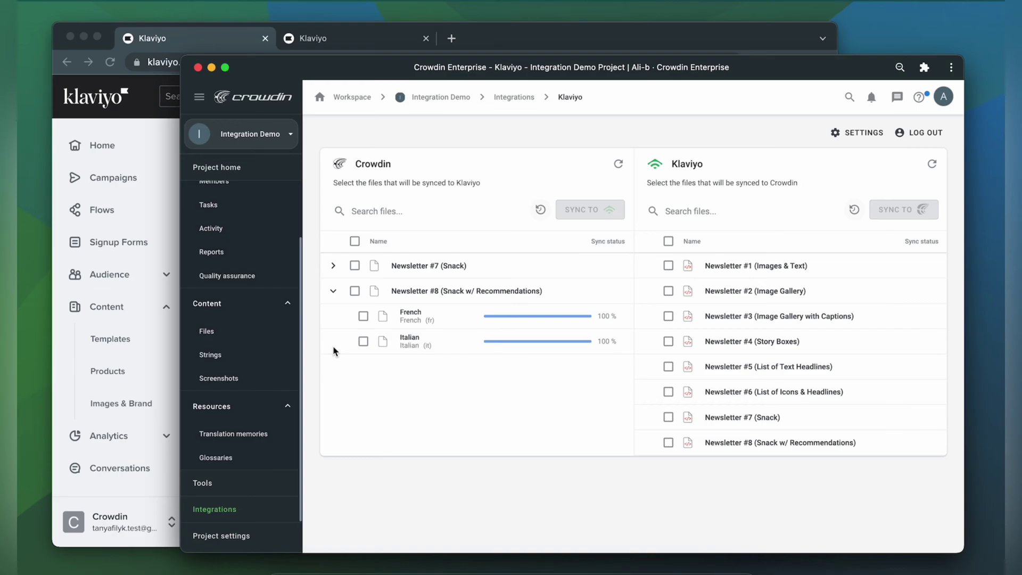
# - Sync Newsletter #8's French and Italian files to Klaviyo
pyautogui.click(364, 316)
pyautogui.click(363, 340)
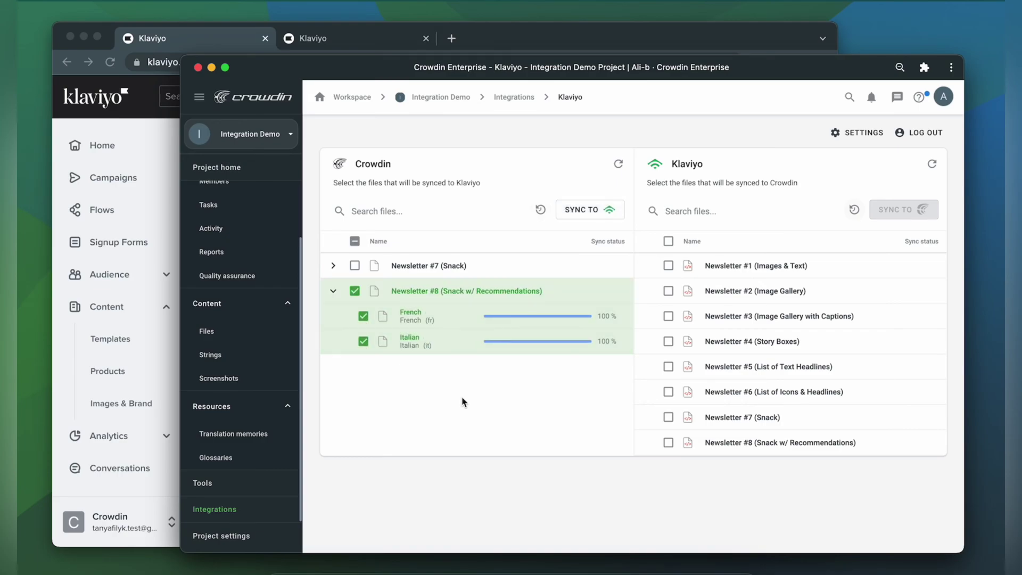
pyautogui.click(601, 214)
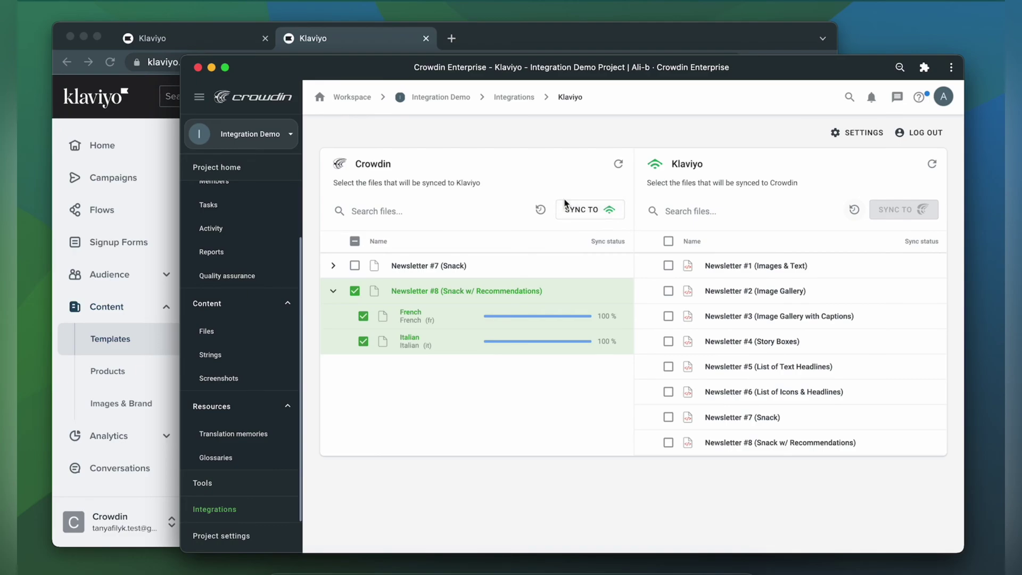
# - Open the [fr] Newsletter #8 template in Klaviyo and view its preview
pyautogui.click(371, 44)
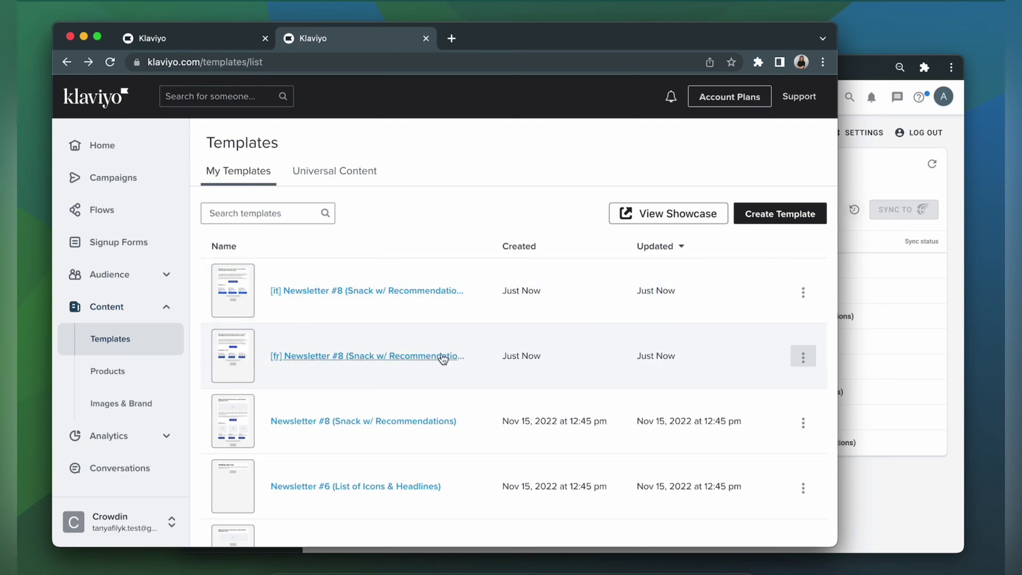
pyautogui.click(316, 362)
pyautogui.click(284, 232)
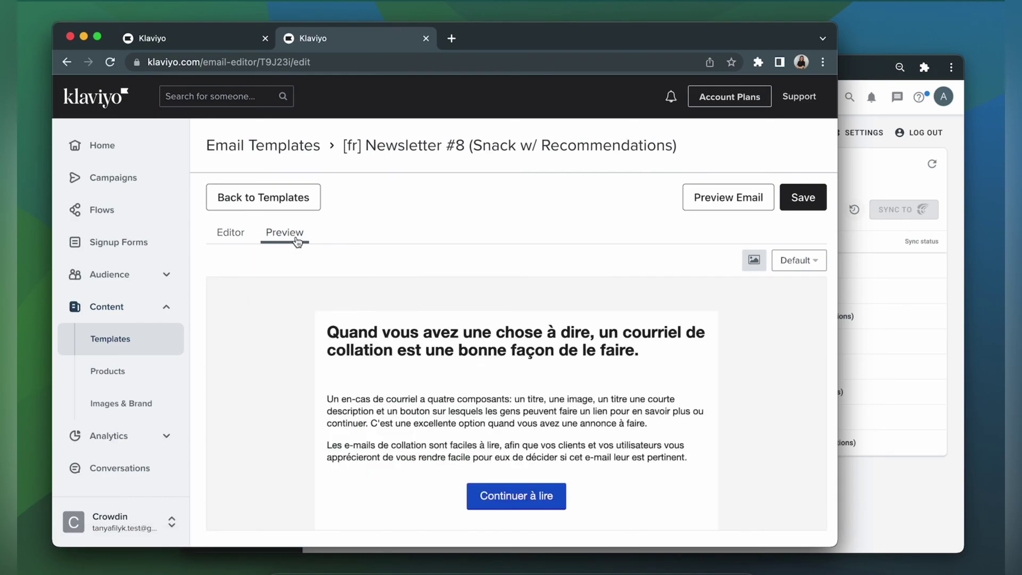
pyautogui.scroll(-2, 512, 369)
pyautogui.scroll(-2, 512, 370)
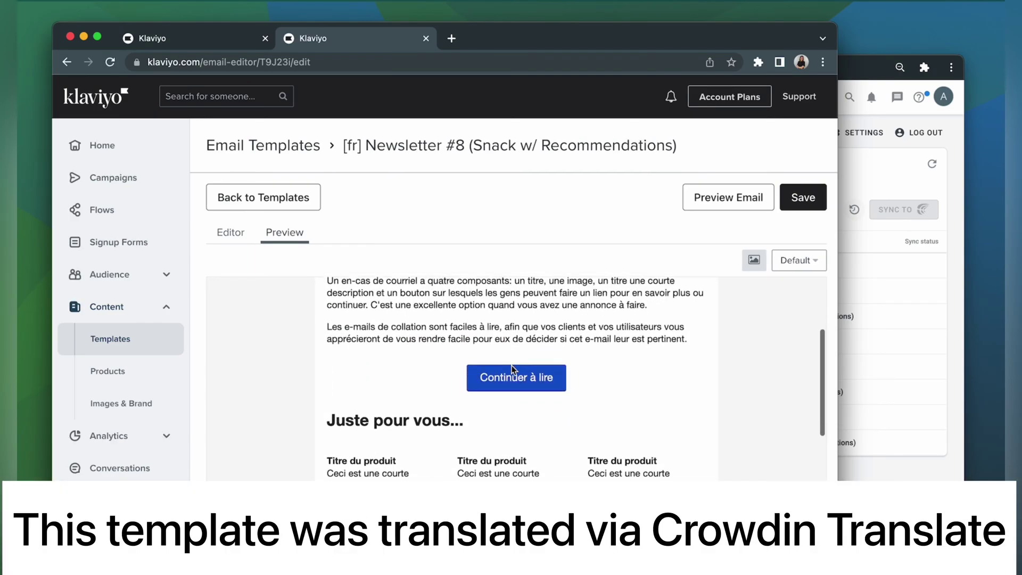